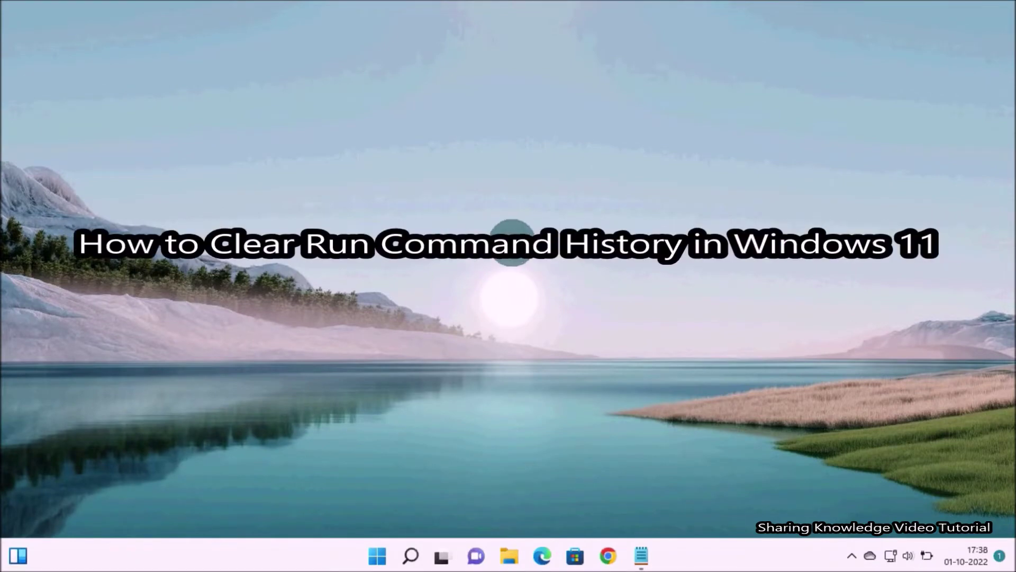
pyautogui.press('super+r')
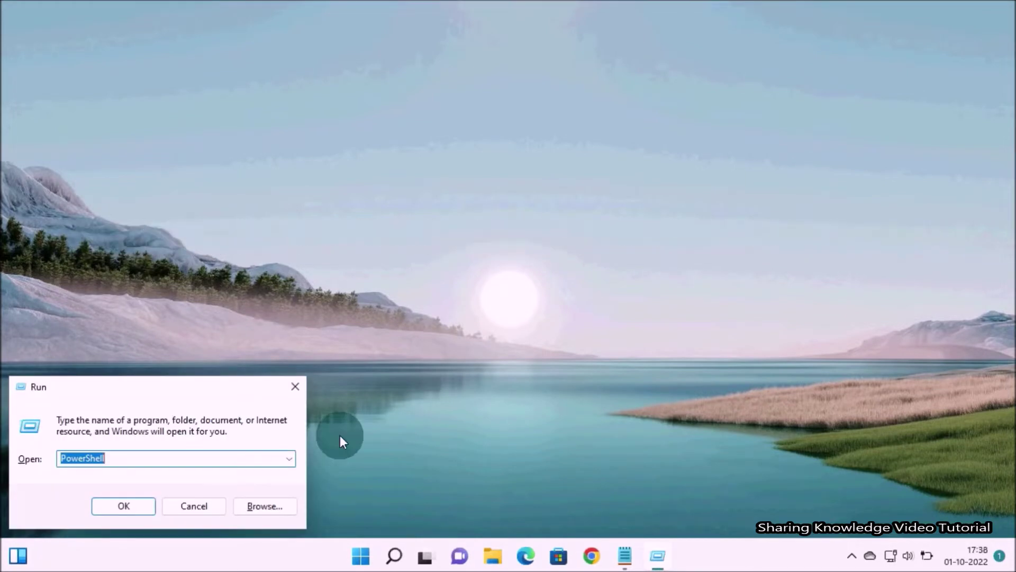
pyautogui.click(291, 460)
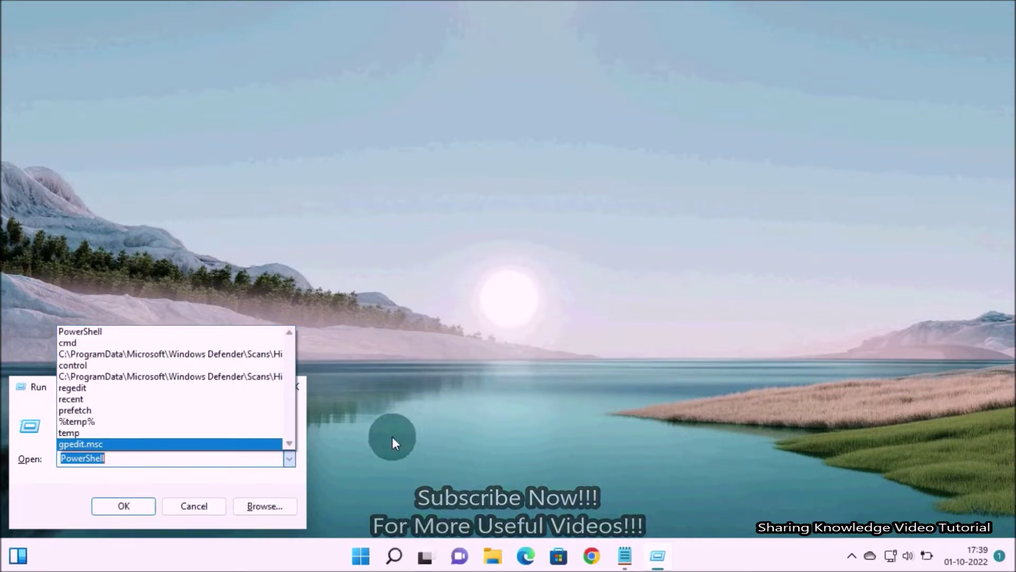
pyautogui.click(292, 458)
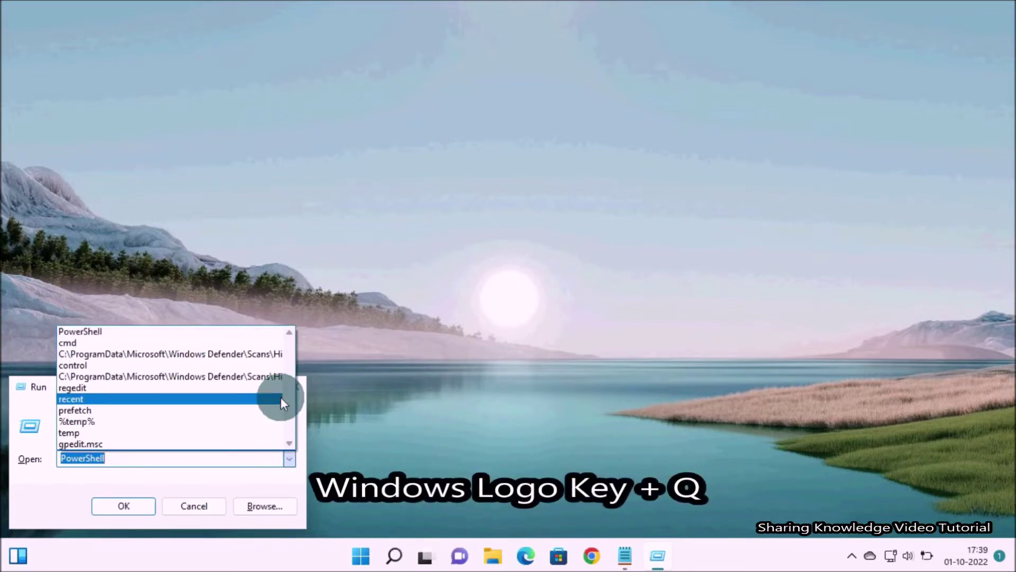
# Clear the File Explorer history in File Explorer Options, then close the options window with OK
pyautogui.press('super+q')
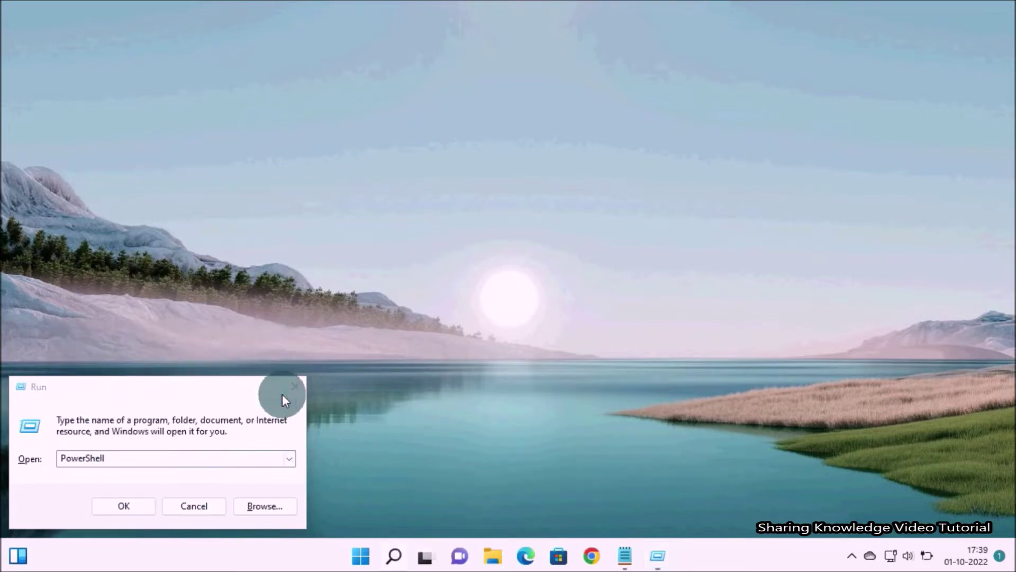
pyautogui.write('Folder Option')
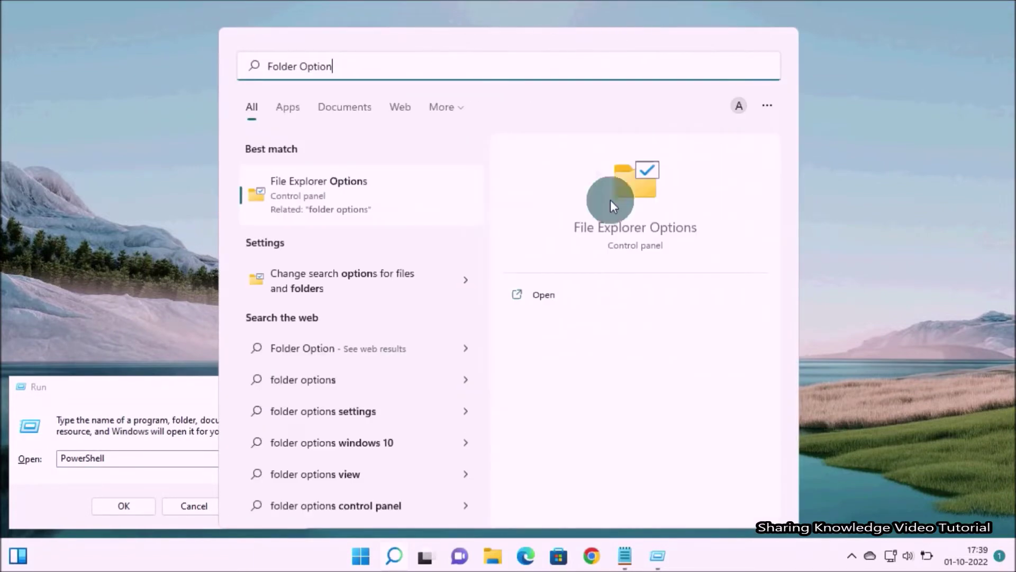
pyautogui.click(639, 228)
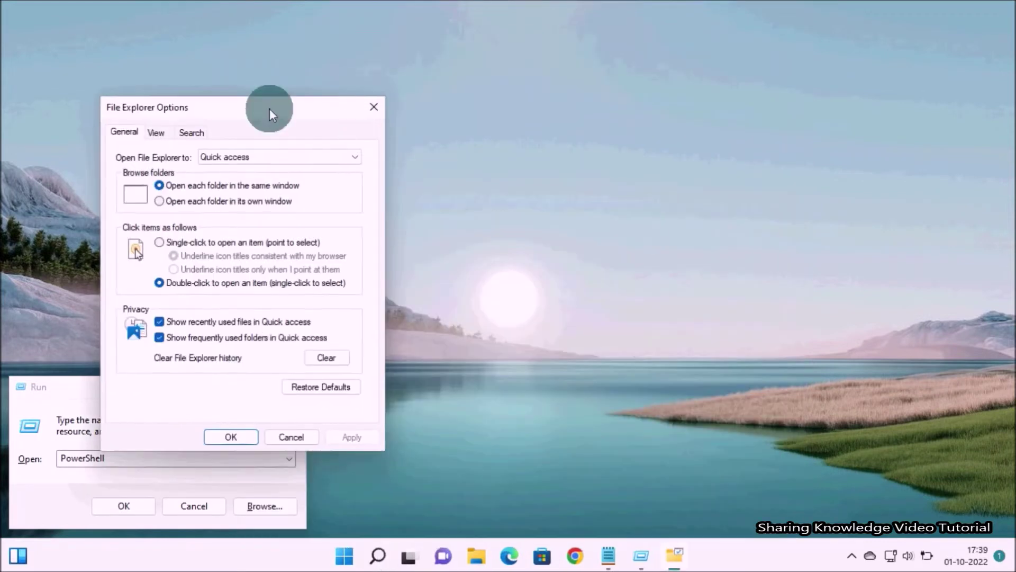
pyautogui.moveTo(269, 109); pyautogui.dragTo(534, 78)
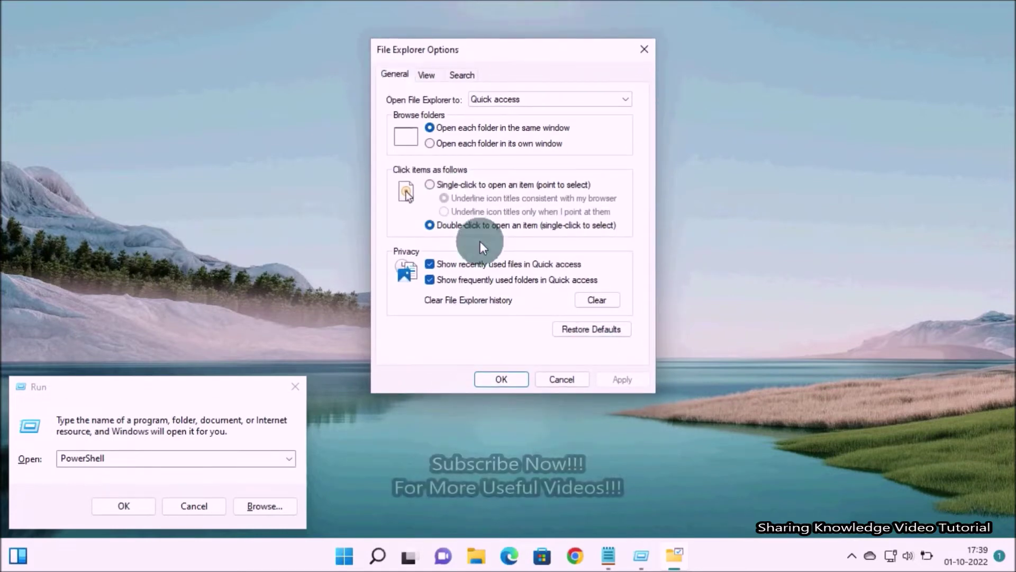
pyautogui.click(596, 300)
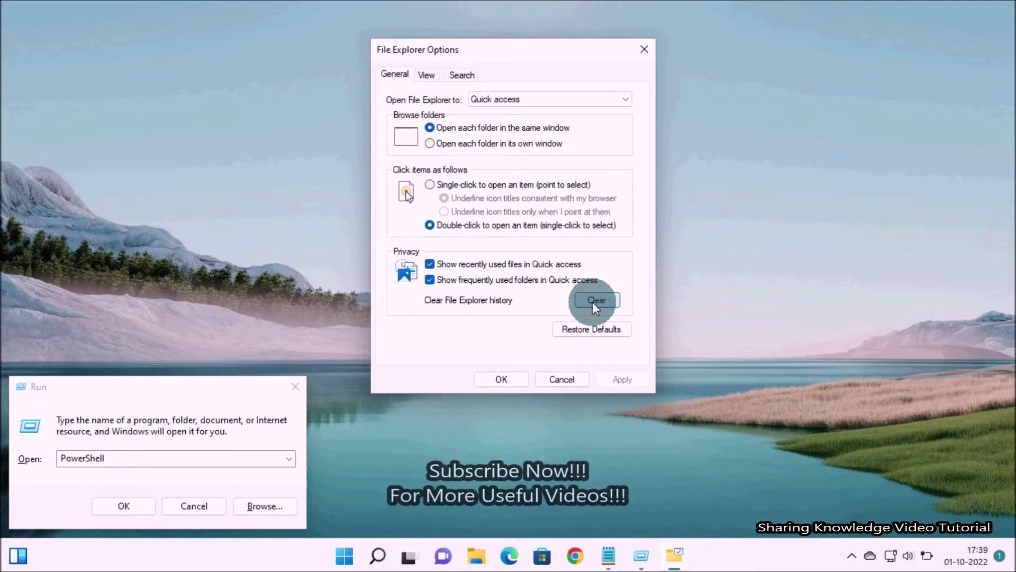
pyautogui.click(501, 380)
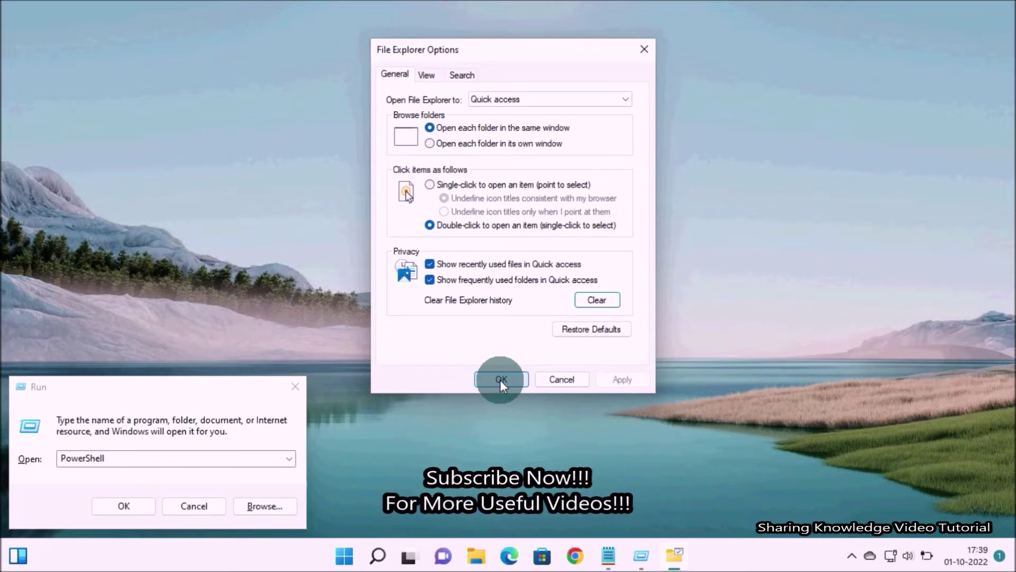
pyautogui.click(501, 380)
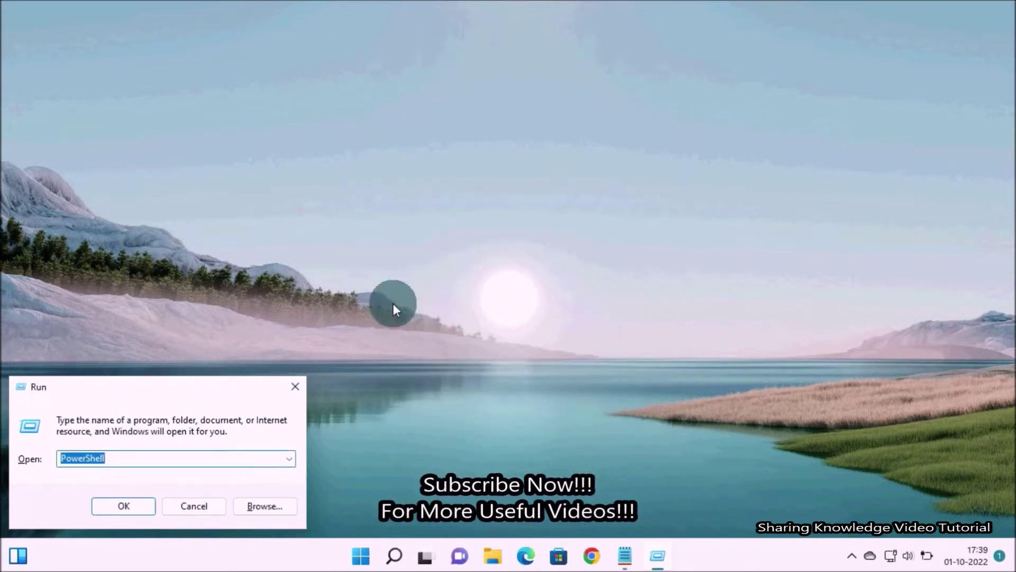
# Empty the Run dialog's Open box, confirm its history list is blank, then close Run
pyautogui.press('BackSpace')
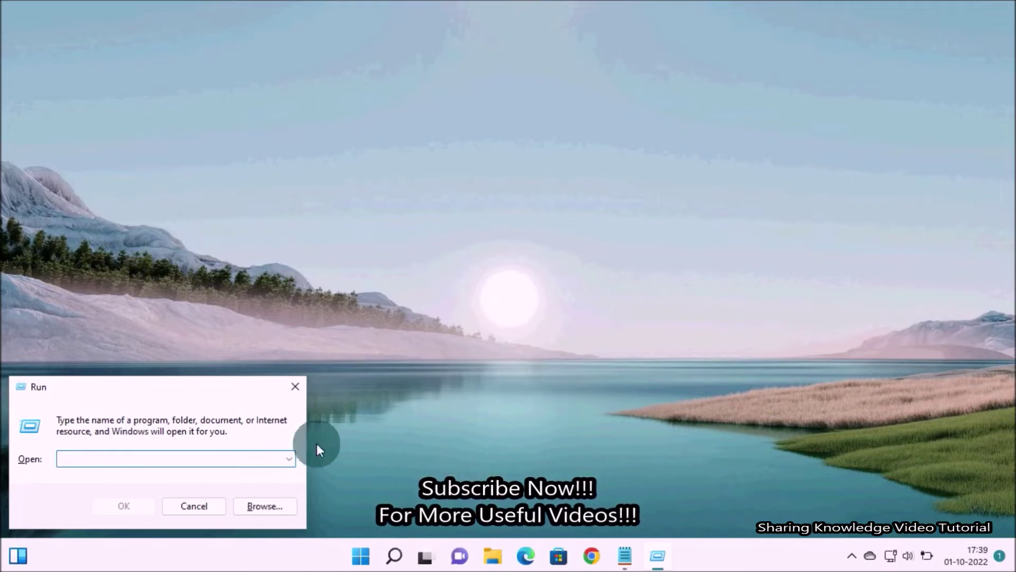
pyautogui.click(290, 458)
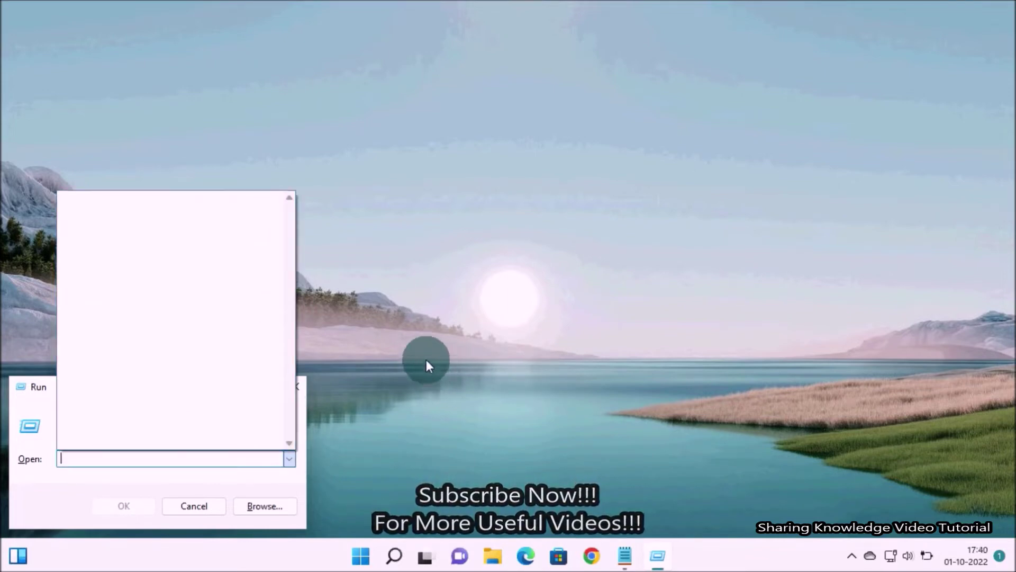
pyautogui.click(292, 458)
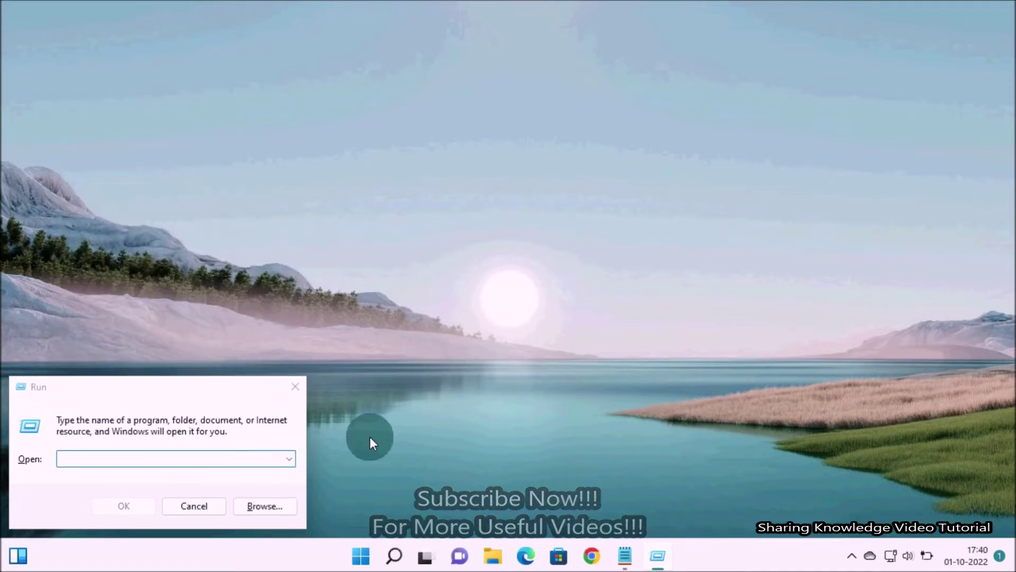
pyautogui.click(201, 510)
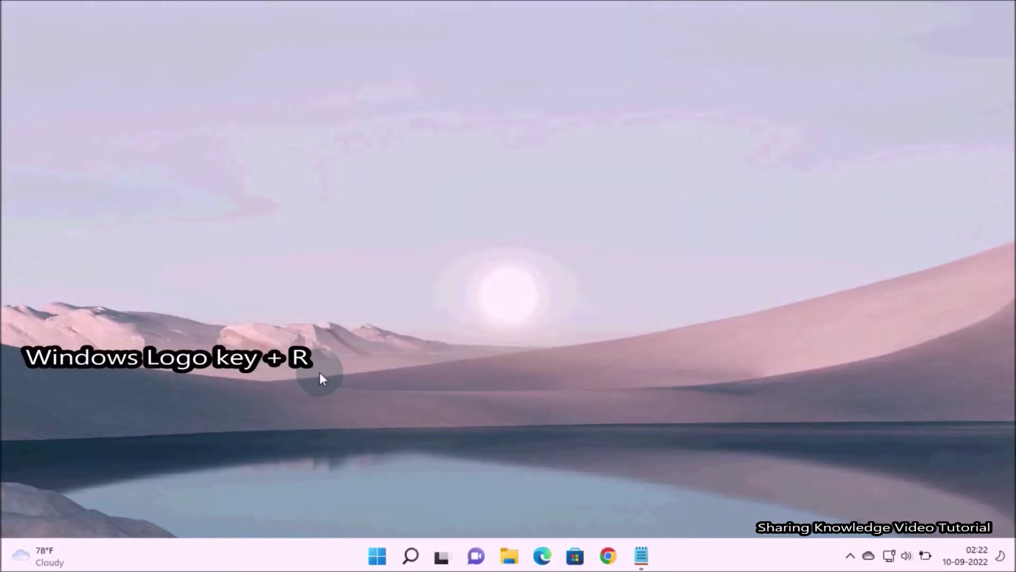
# Launch Registry Editor by running regedit from the Run dialog
pyautogui.press('super+r')
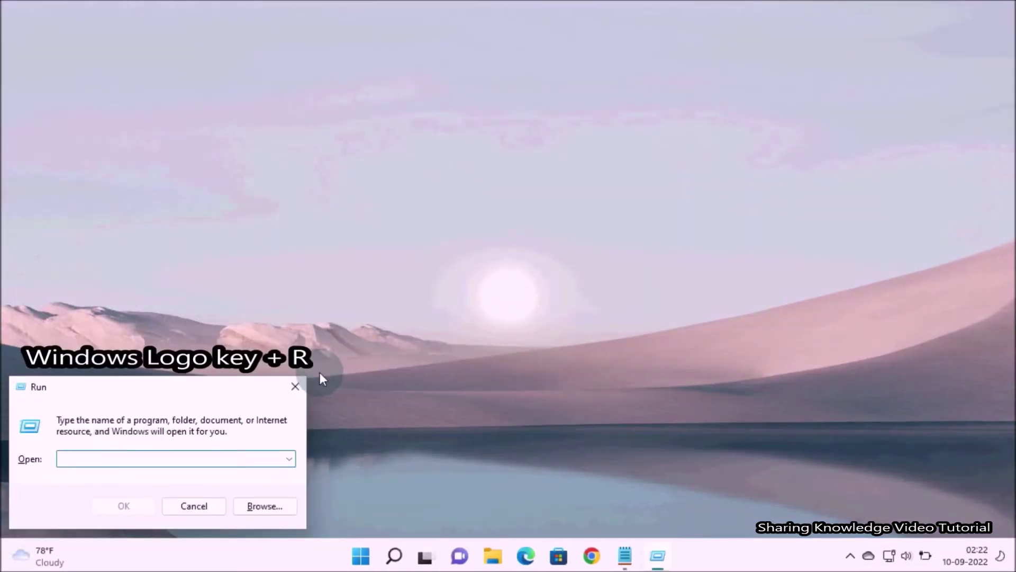
pyautogui.write('regedit')
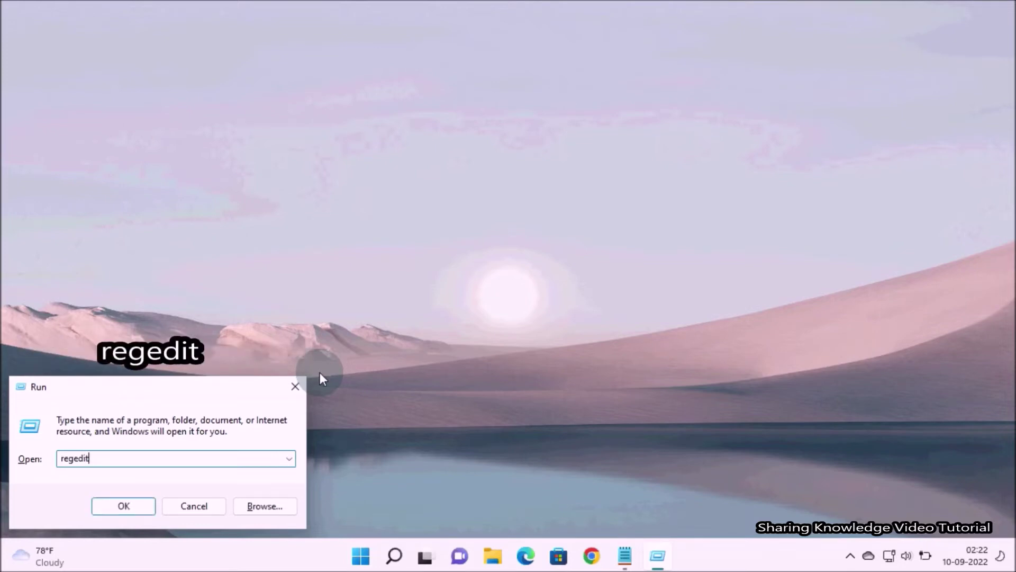
pyautogui.press('Return')
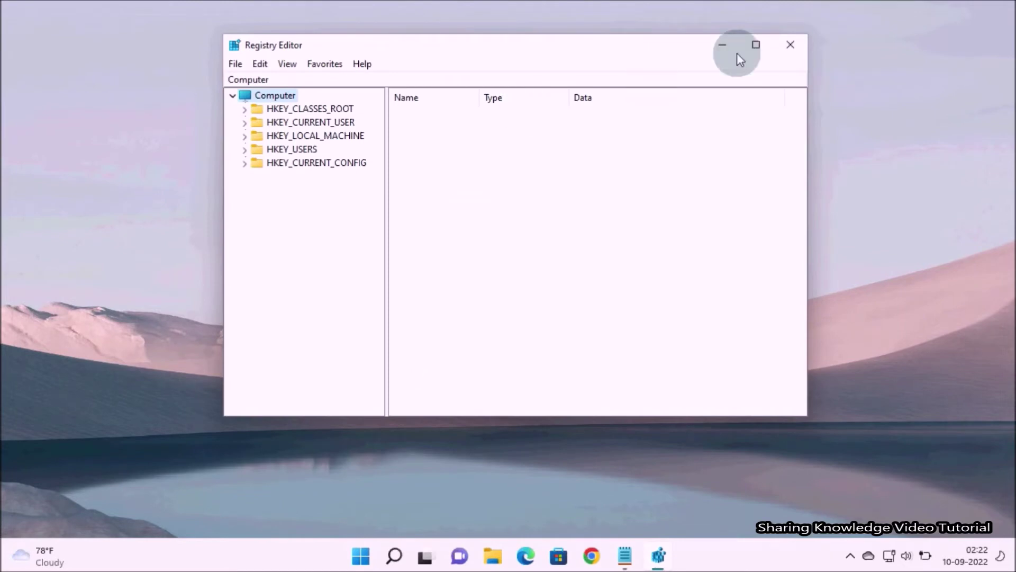
# Maximize the Registry Editor window and widen the key tree pane
pyautogui.click(757, 49)
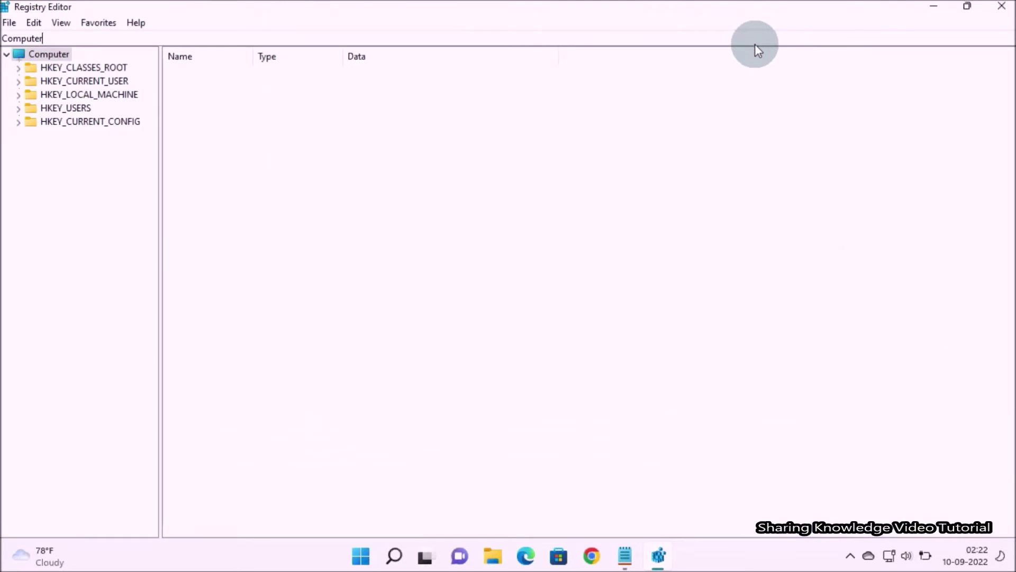
pyautogui.click(755, 44)
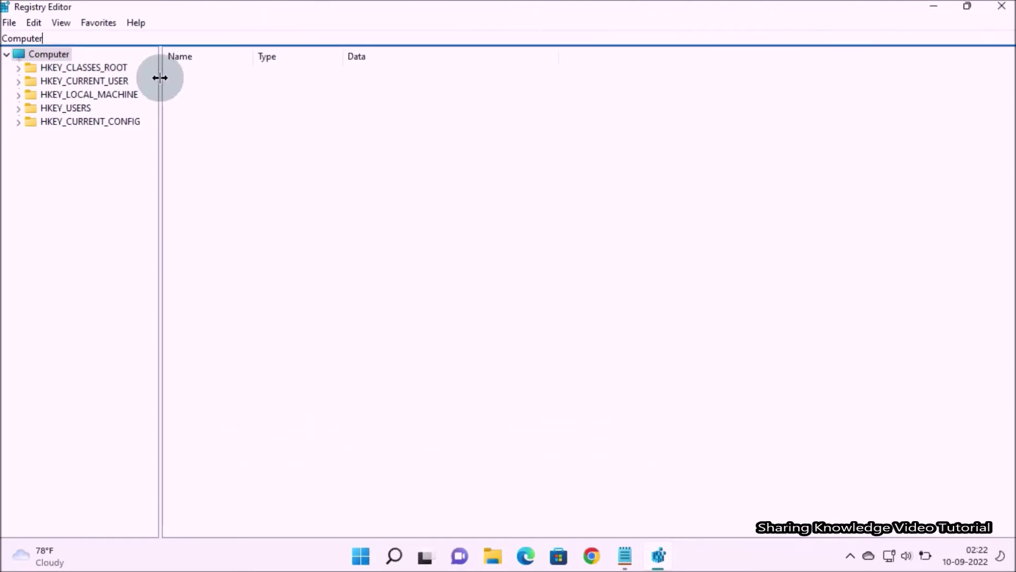
pyautogui.moveTo(160, 78); pyautogui.dragTo(229, 77)
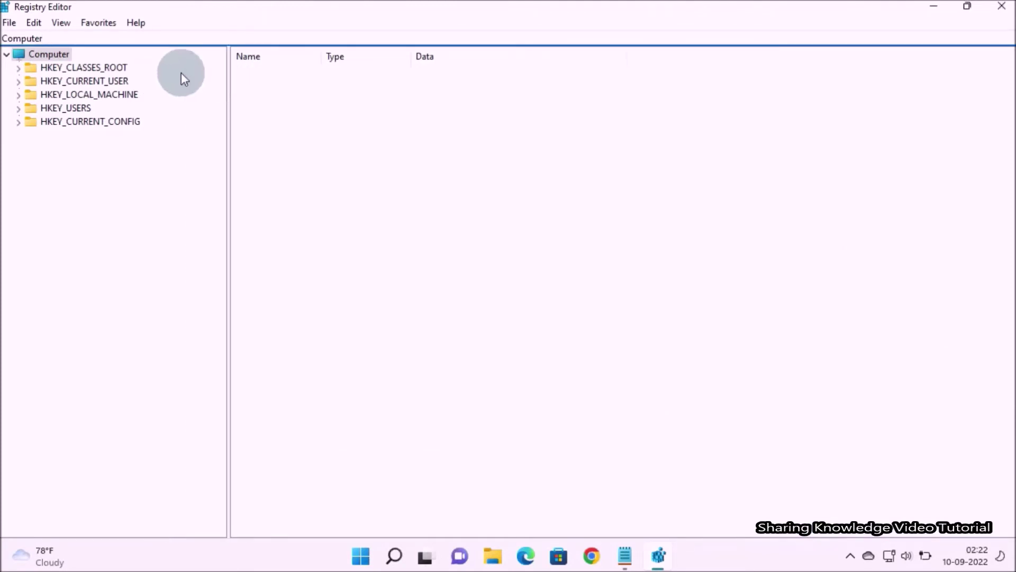
# Expand HKEY_CURRENT_USER\Software\Microsoft\Windows\CurrentVersion\Explorer in the tree to reveal RunMRU
pyautogui.click(18, 82)
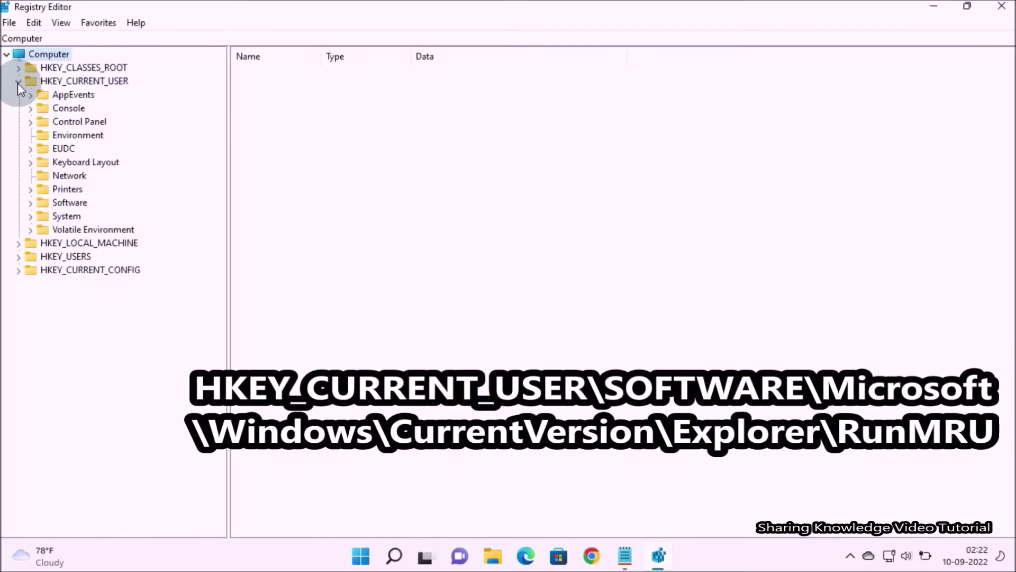
pyautogui.click(30, 203)
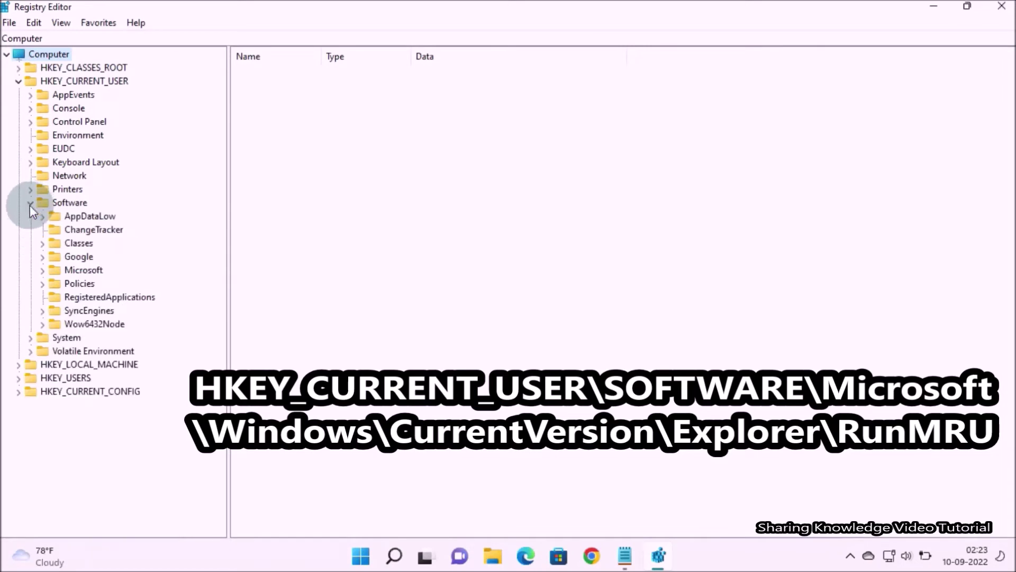
pyautogui.click(43, 271)
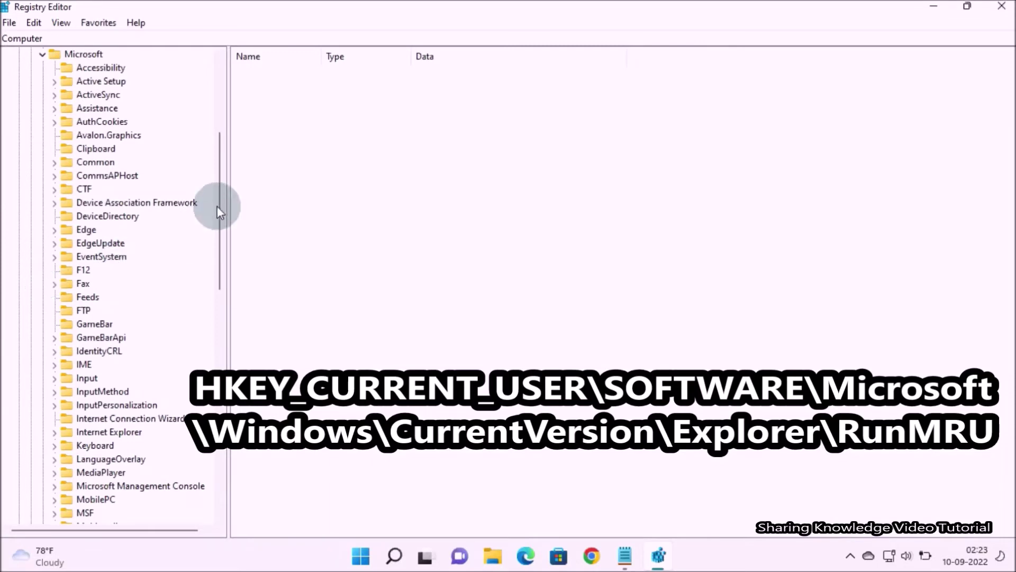
pyautogui.moveTo(217, 206); pyautogui.dragTo(207, 423)
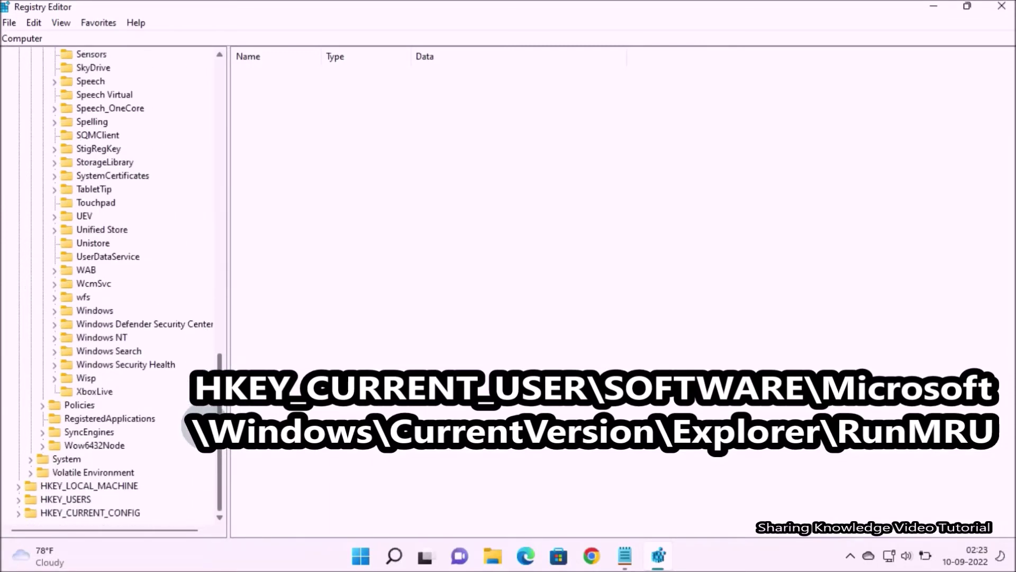
pyautogui.click(55, 311)
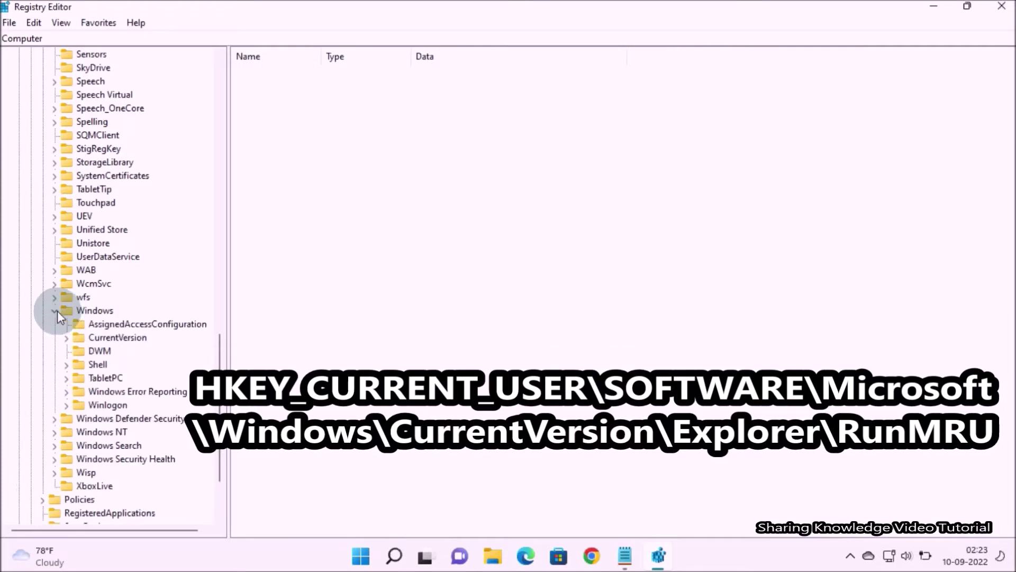
pyautogui.click(68, 340)
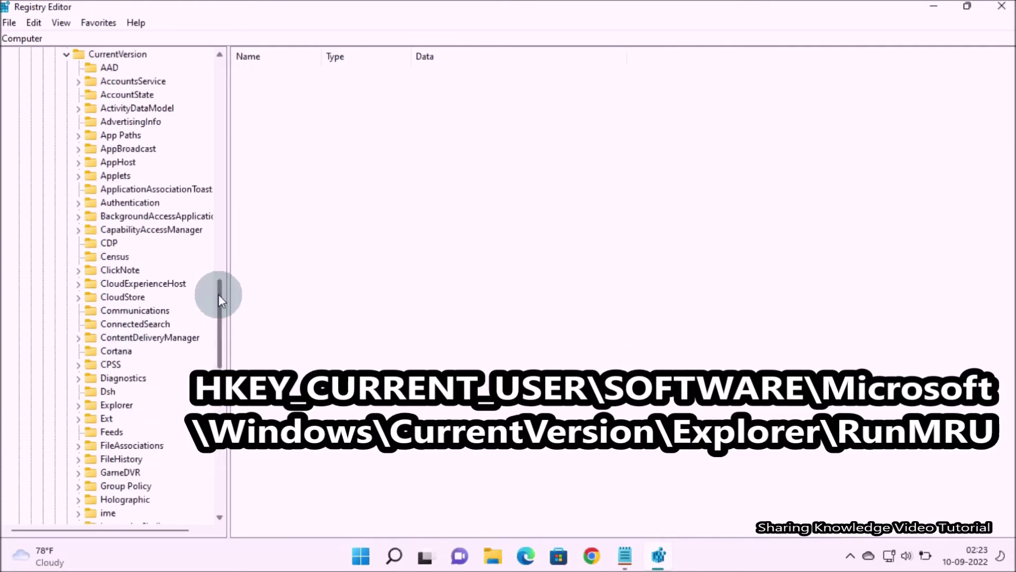
pyautogui.moveTo(219, 295); pyautogui.dragTo(222, 328)
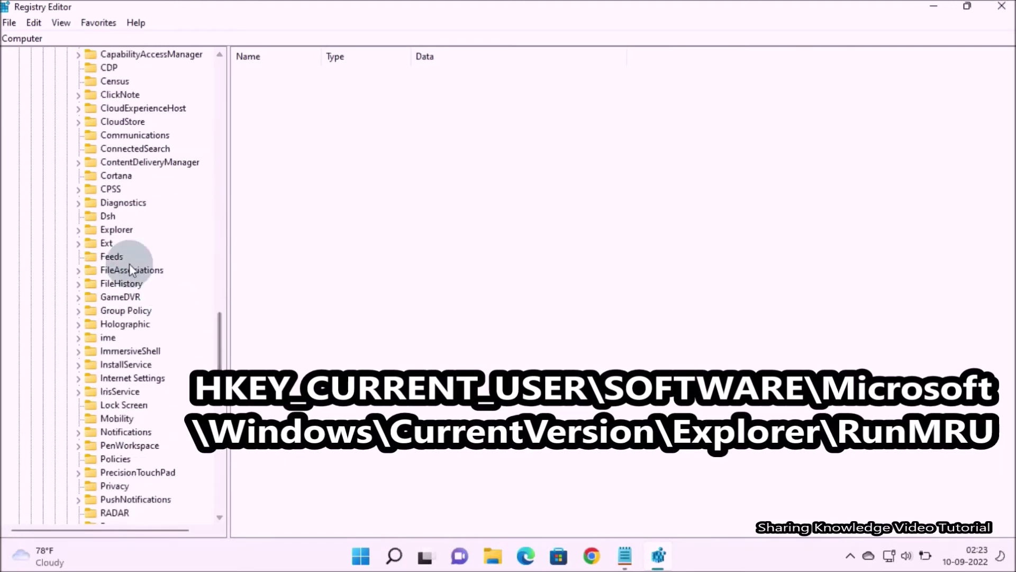
pyautogui.click(79, 230)
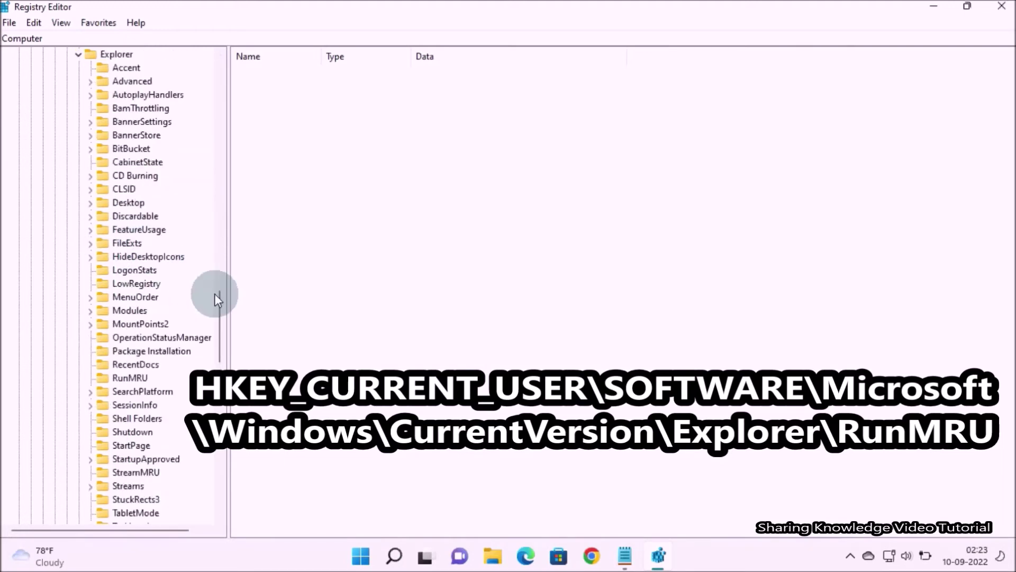
pyautogui.moveTo(222, 304); pyautogui.dragTo(220, 307)
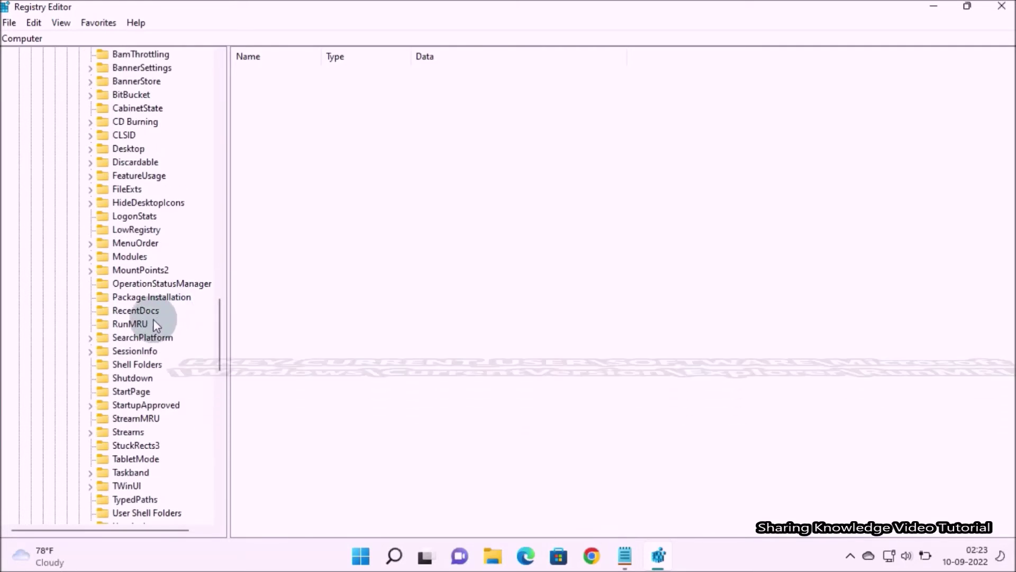
# Select the RunMRU key and bring up value a's context menu, then dismiss it unchanged
pyautogui.click(110, 324)
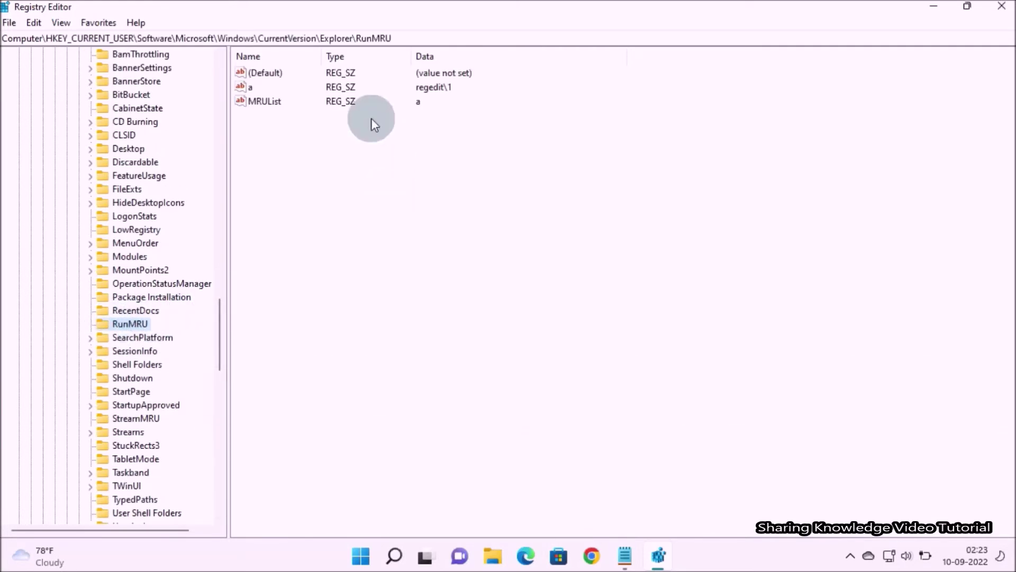
pyautogui.click(245, 88)
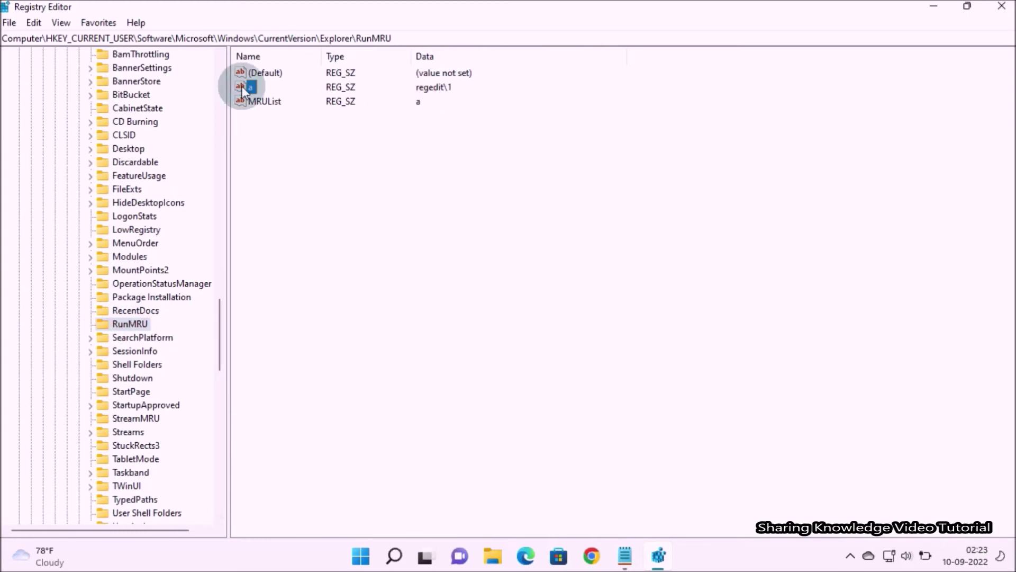
pyautogui.rightClick(243, 90)
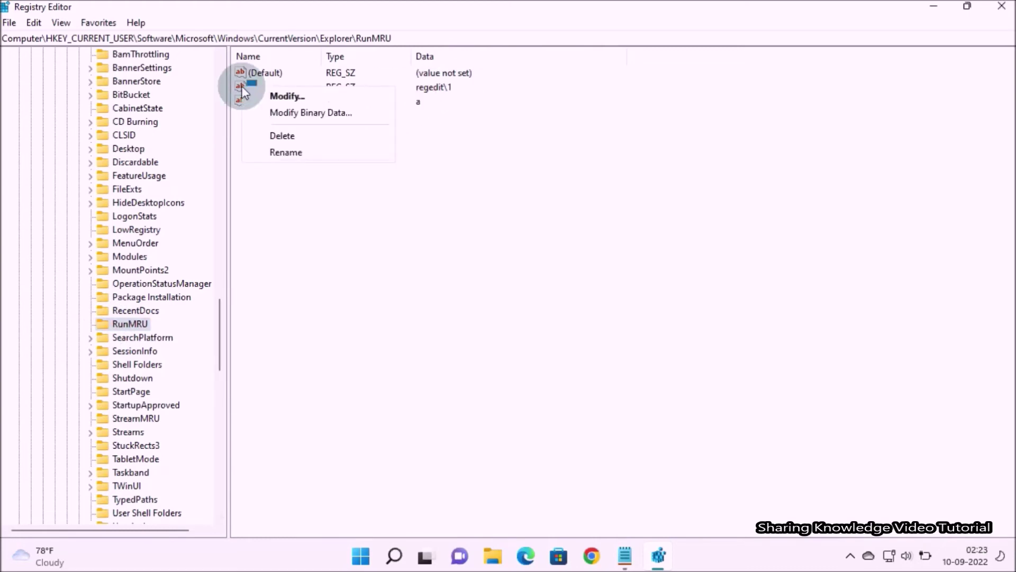
pyautogui.click(285, 136)
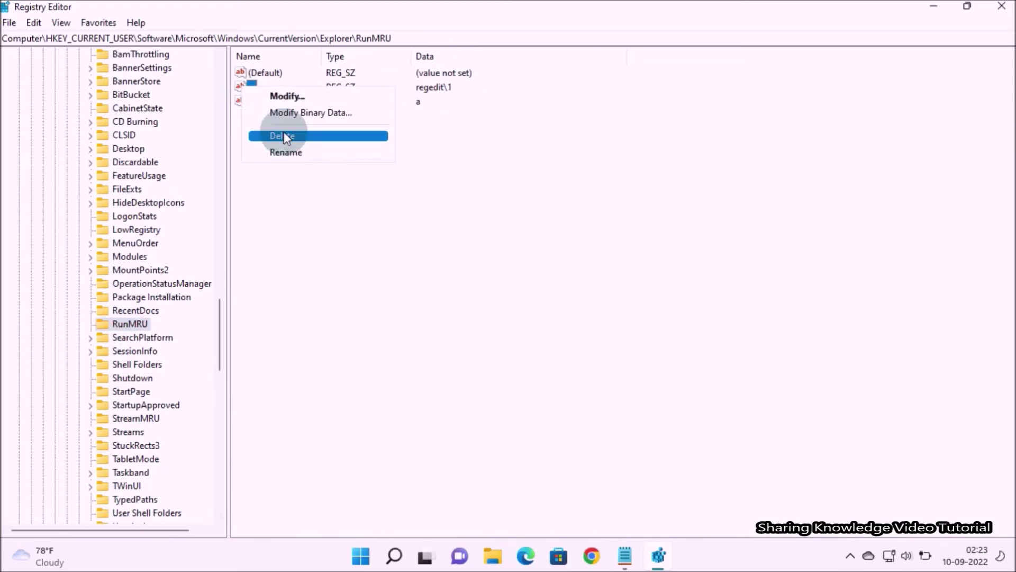
pyautogui.click(452, 182)
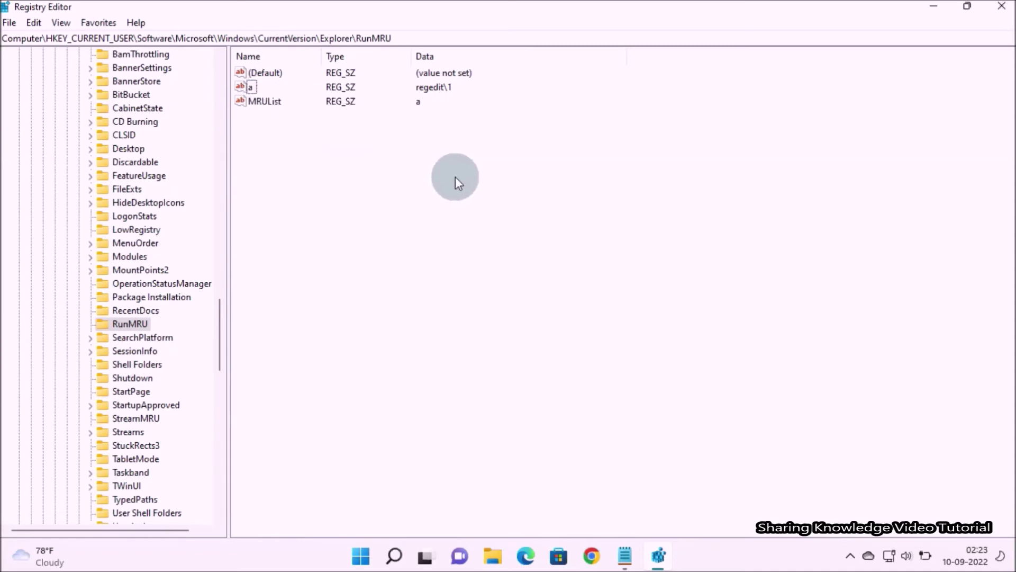
# Check the Run dialog history, which still lists regedit, then close Run
pyautogui.press('super+r')
pyautogui.click(289, 459)
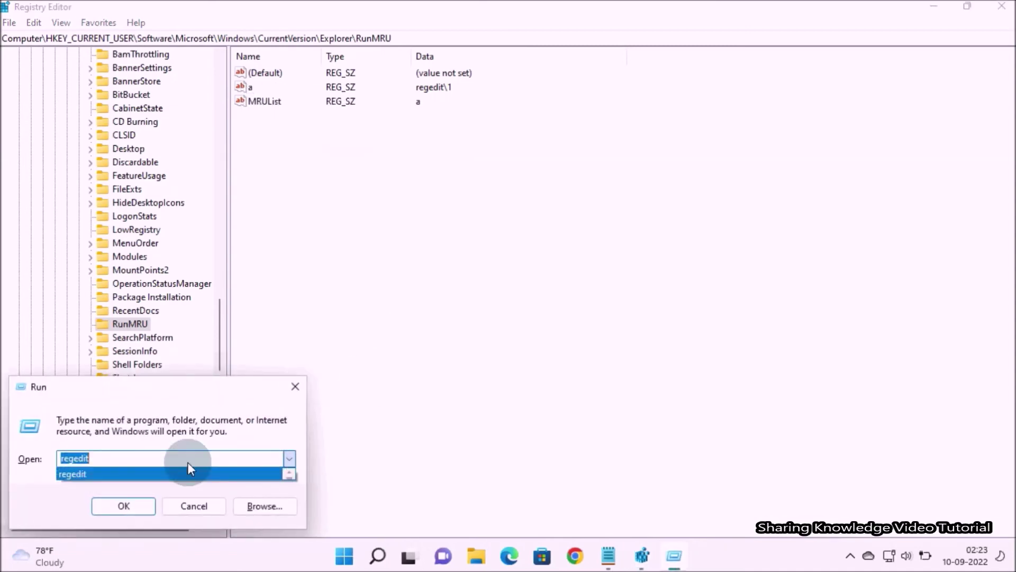
pyautogui.click(199, 506)
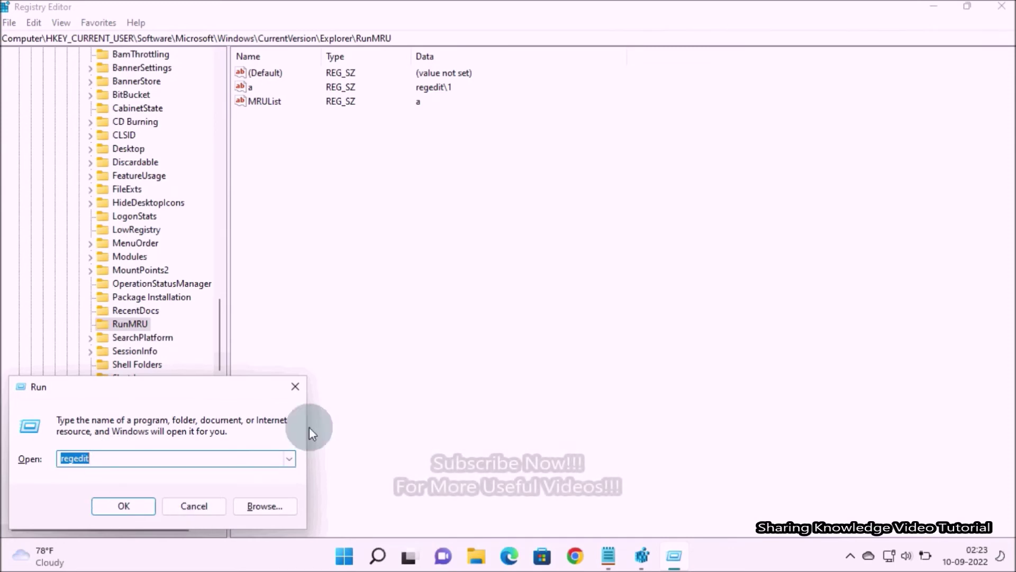
pyautogui.click(295, 387)
# Delete the RunMRU value a (regedit\1) and confirm the permanent deletion
pyautogui.click(252, 86)
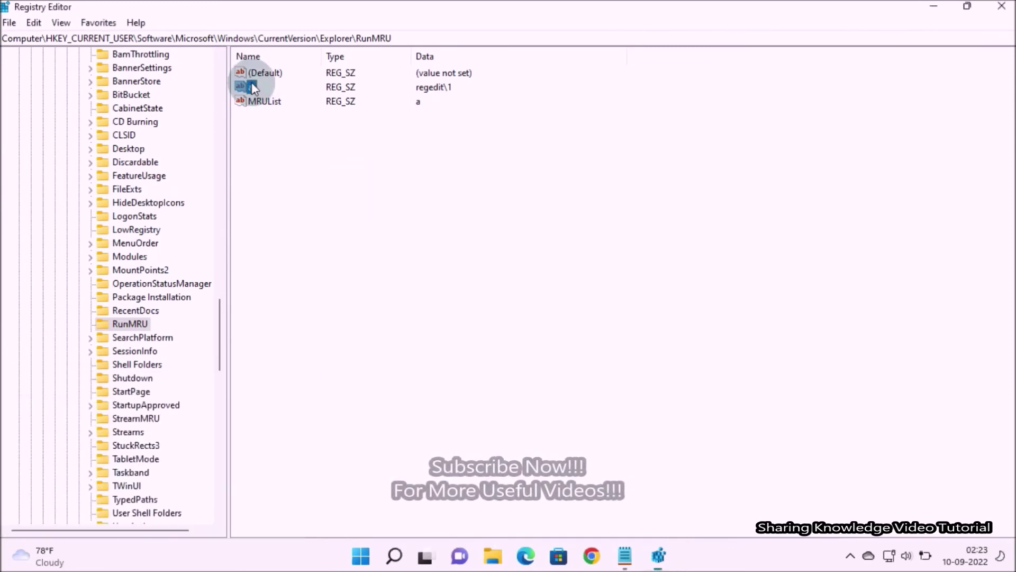
pyautogui.rightClick(253, 86)
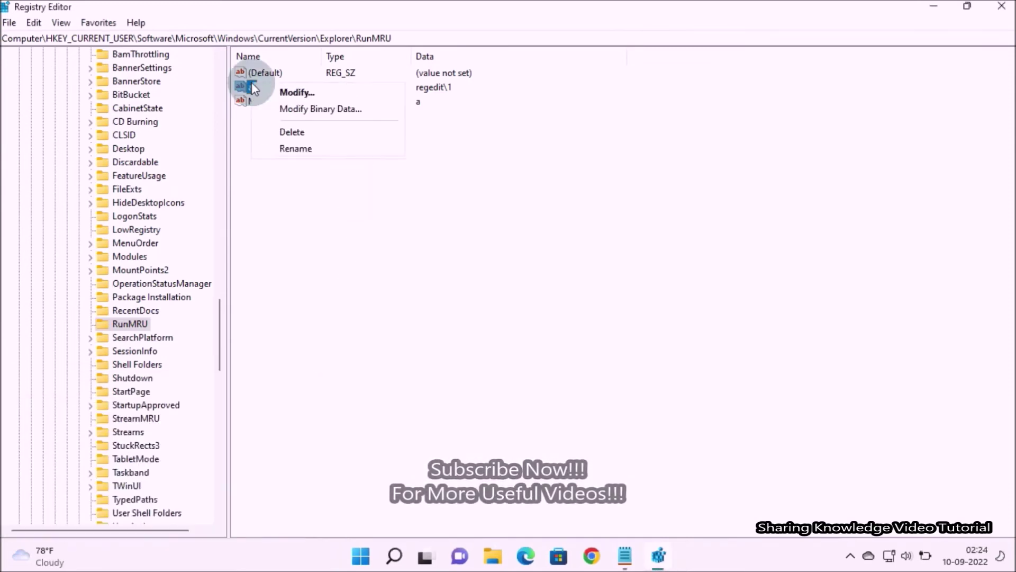
pyautogui.click(301, 131)
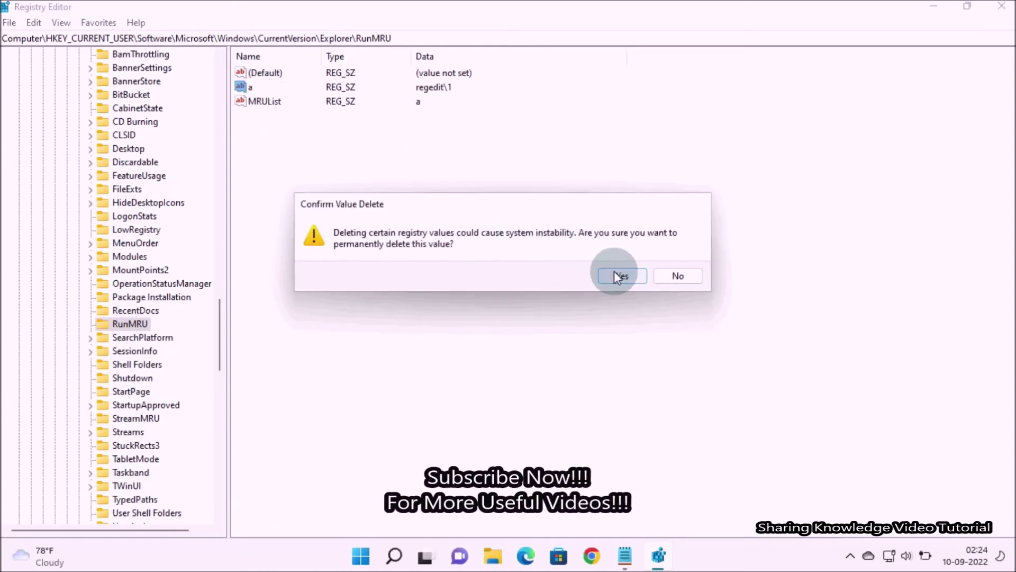
pyautogui.click(614, 276)
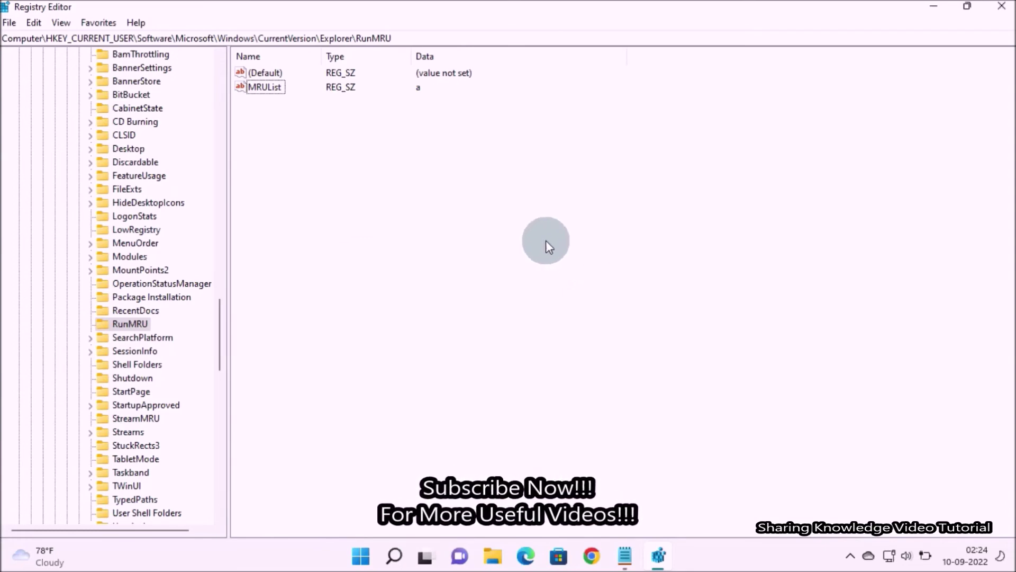
pyautogui.press('super+r')
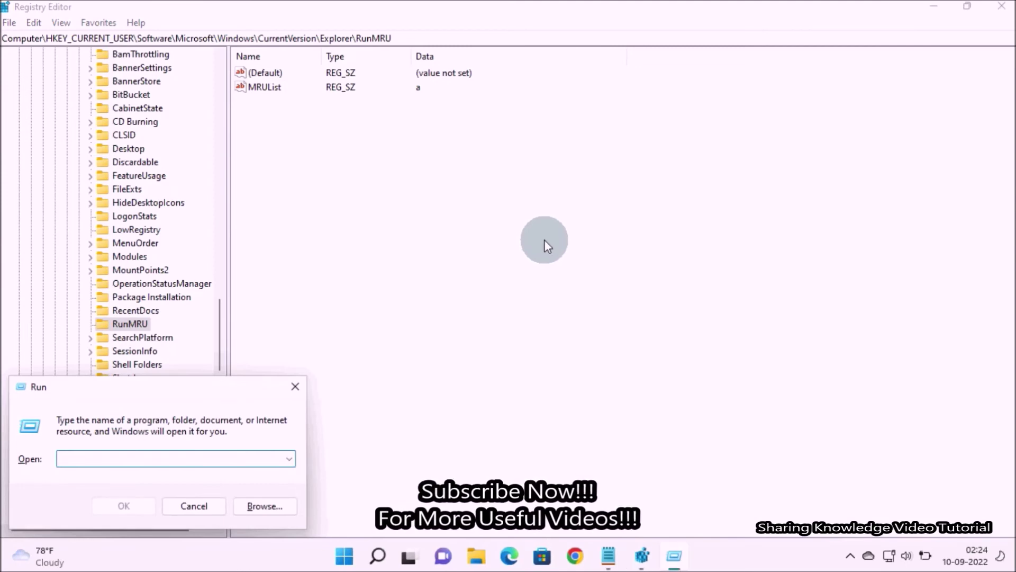
# Open the Run history dropdown and confirm it is completely empty, with regedit gone
pyautogui.click(286, 461)
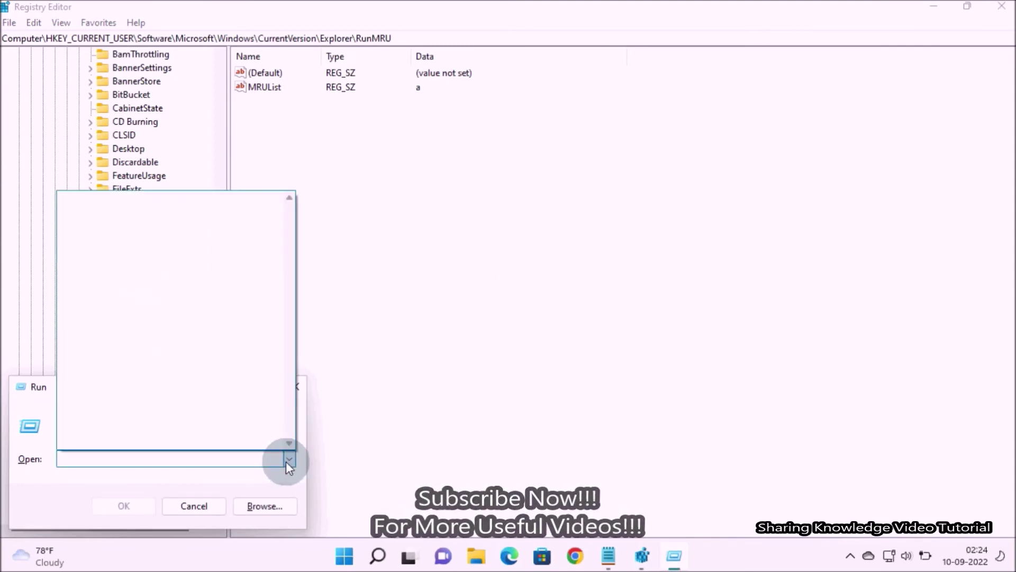